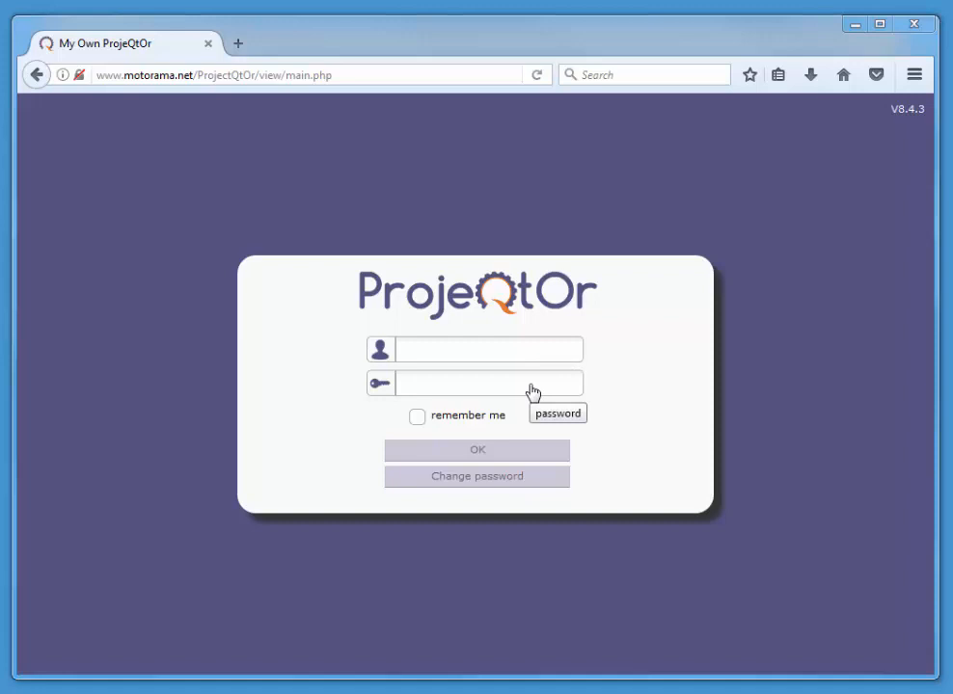
Step: Log in with the saved student30 username and its account password
{"action": "left_click", "coordinate": [531, 354]}
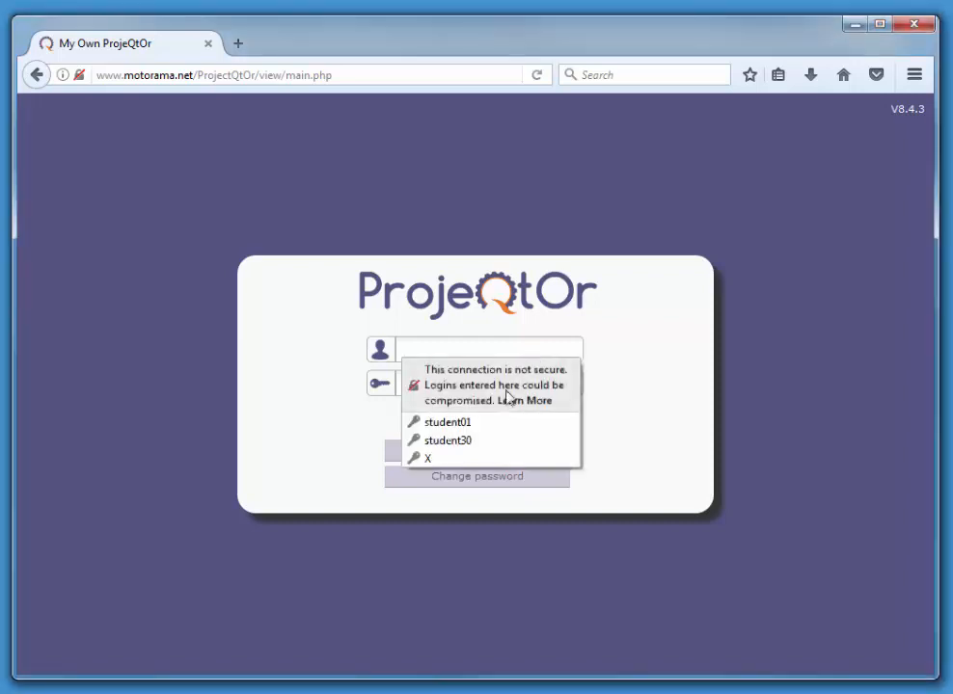
{"action": "left_click", "coordinate": [447, 441]}
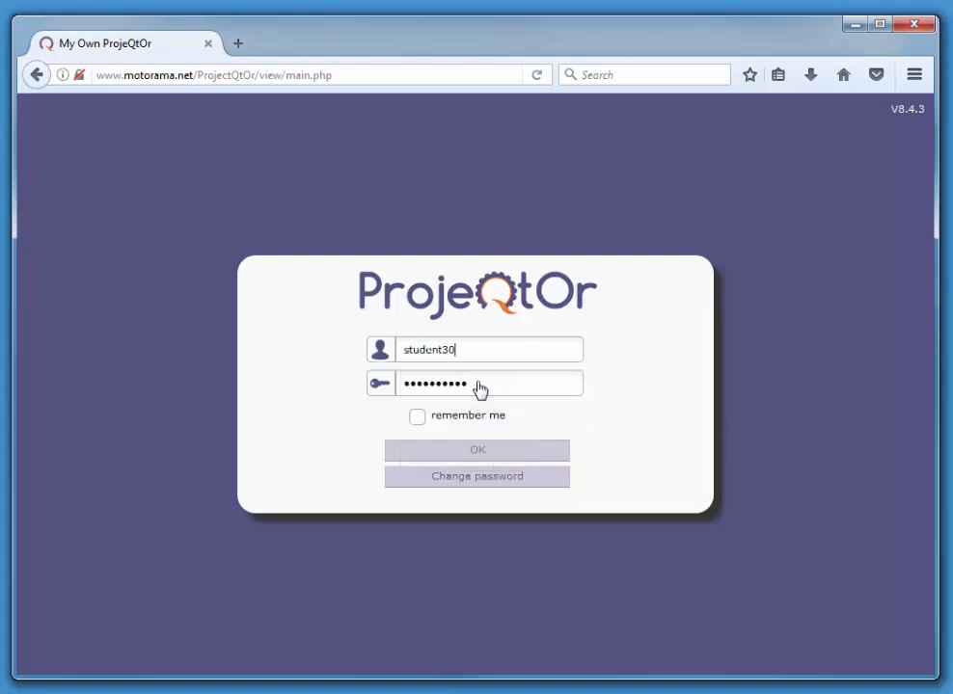
{"action": "left_click", "coordinate": [465, 455]}
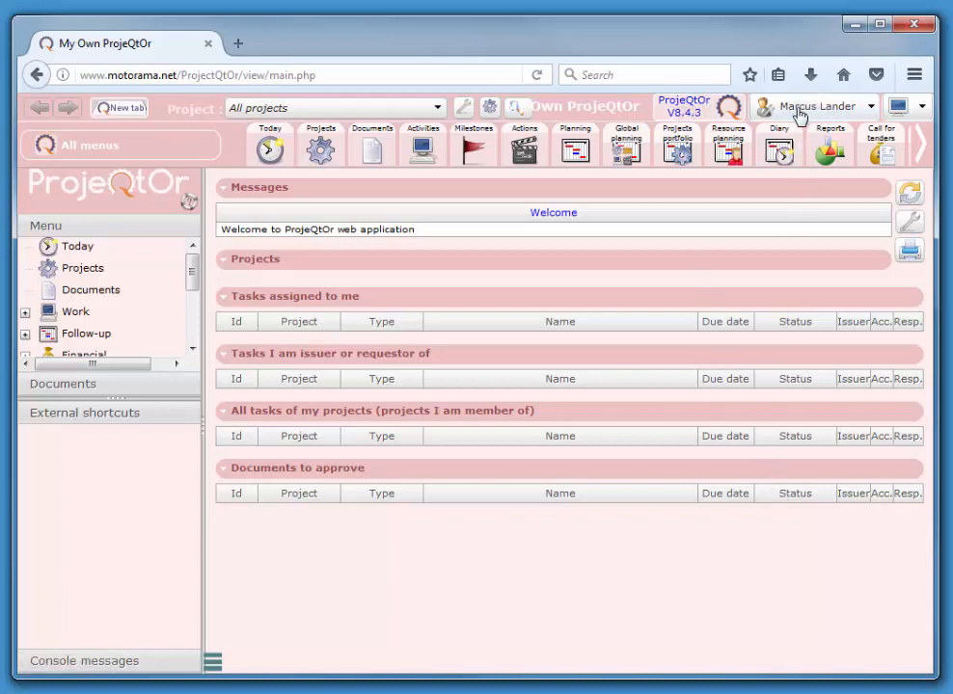
Step: Try out the ProjeQtOr "Flat Design" Blue theme and the light blue theme in the user settings
{"action": "left_click", "coordinate": [871, 109]}
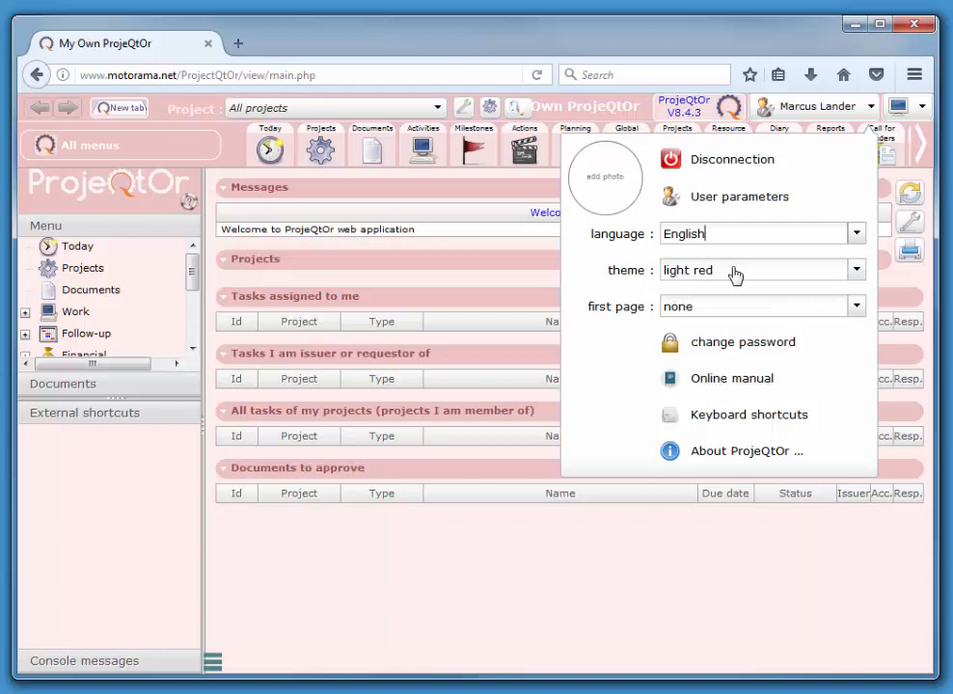
{"action": "left_click", "coordinate": [858, 274]}
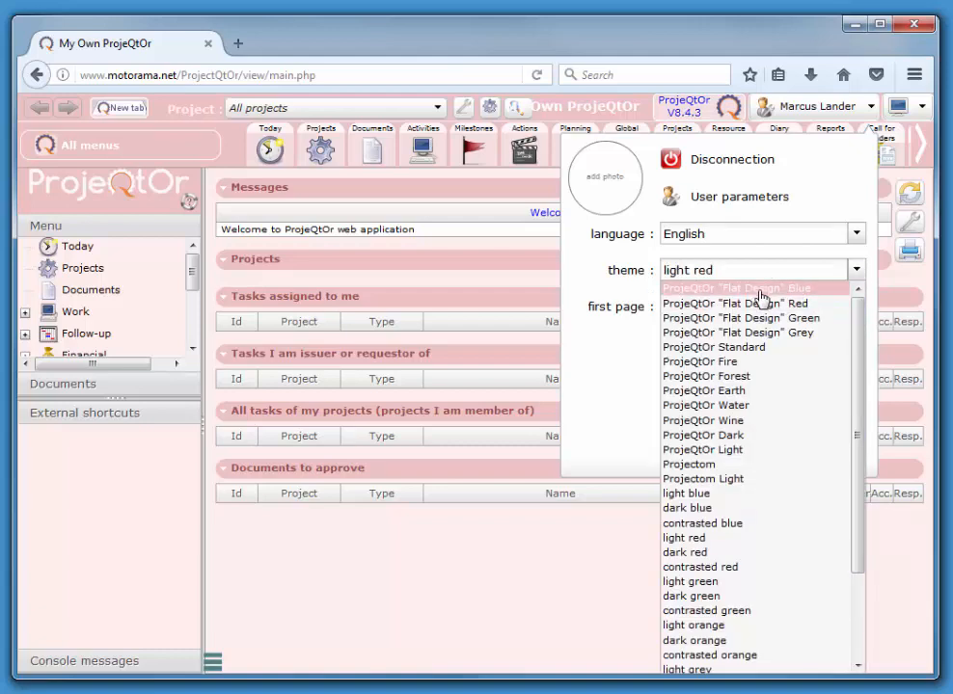
{"action": "left_click", "coordinate": [760, 291]}
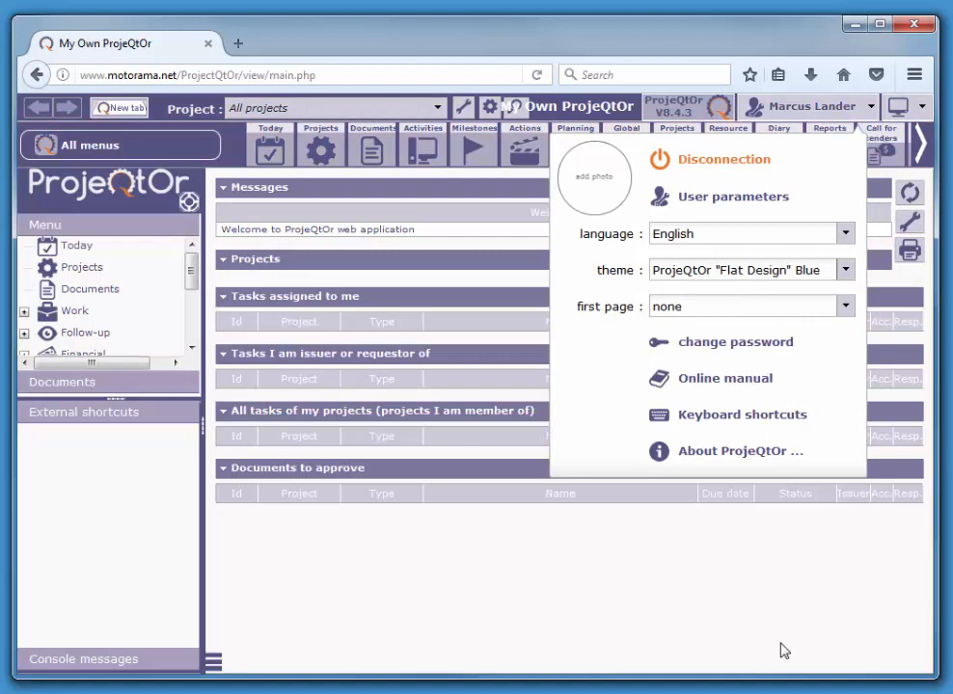
{"action": "left_click", "coordinate": [845, 271]}
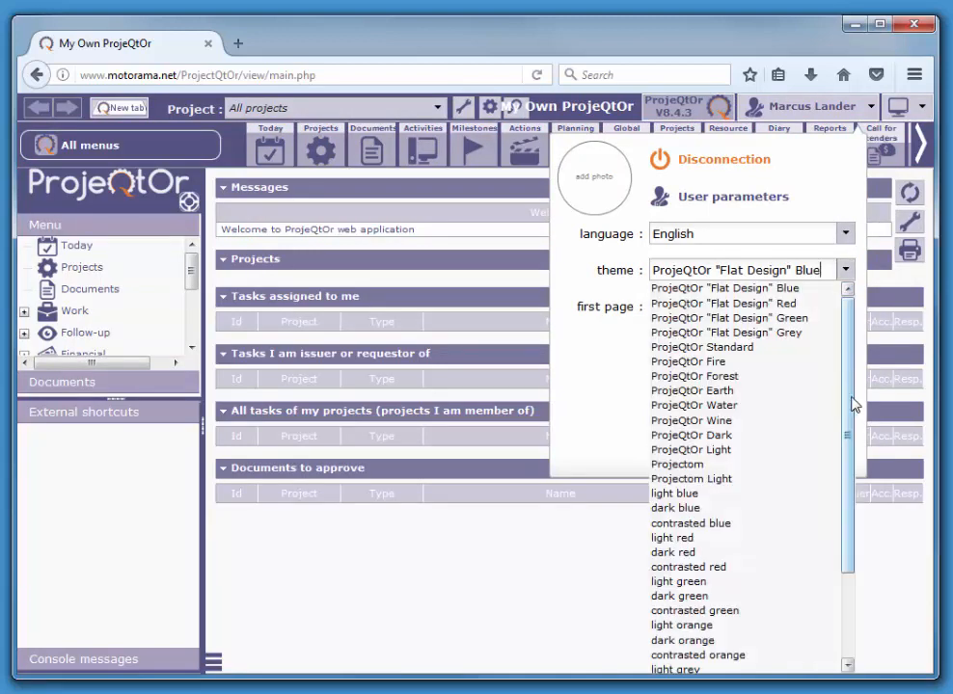
{"action": "left_click_drag", "start_coordinate": [853, 404], "coordinate": [840, 496]}
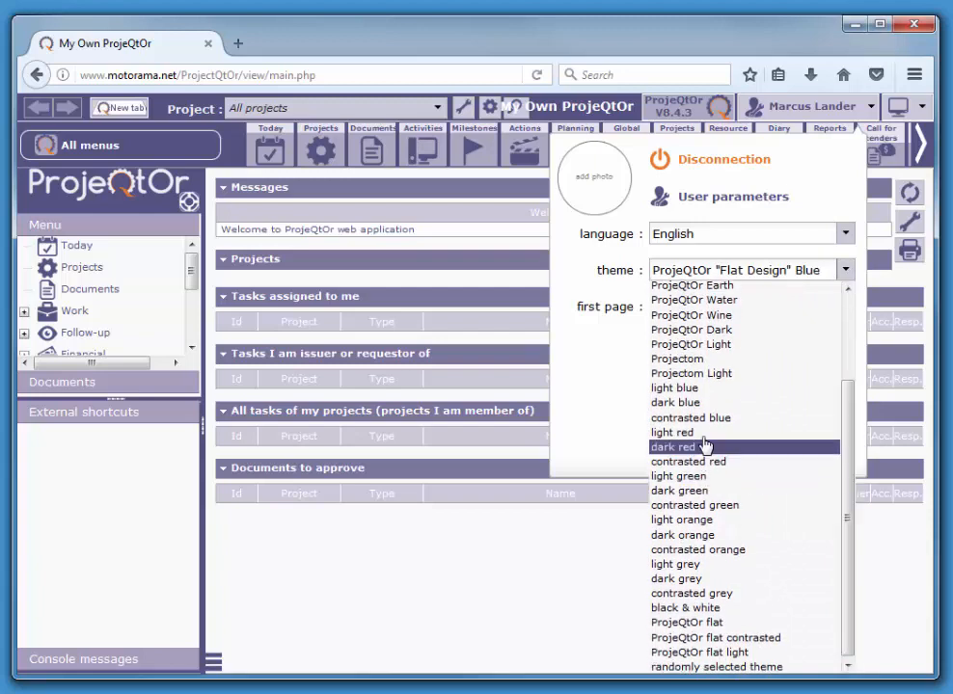
{"action": "left_click", "coordinate": [685, 389]}
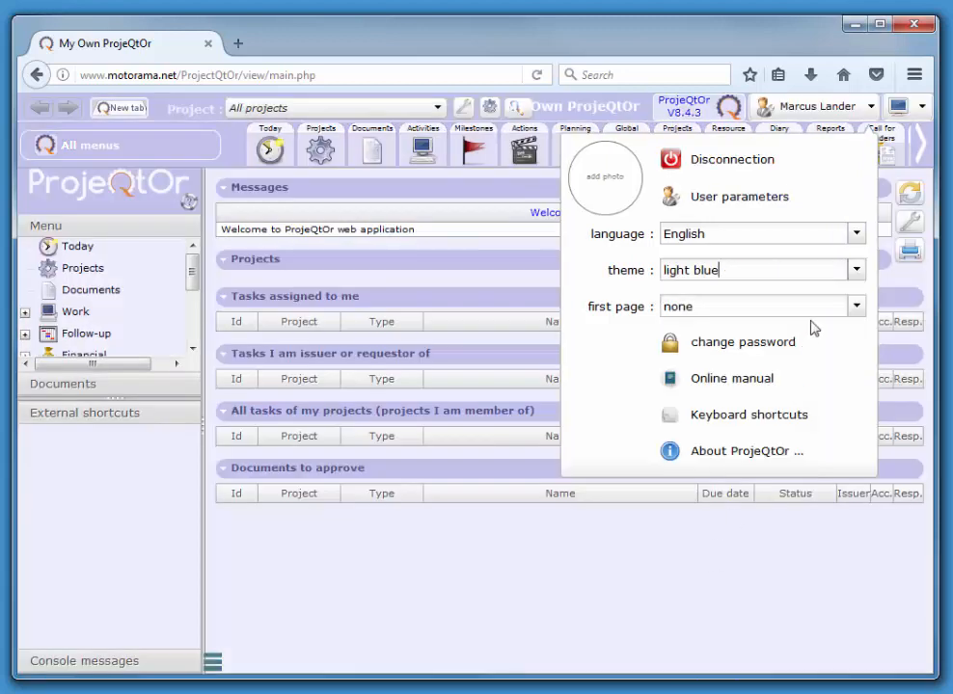
Step: Set the interface theme to light grey and close the user settings
{"action": "left_click", "coordinate": [856, 272]}
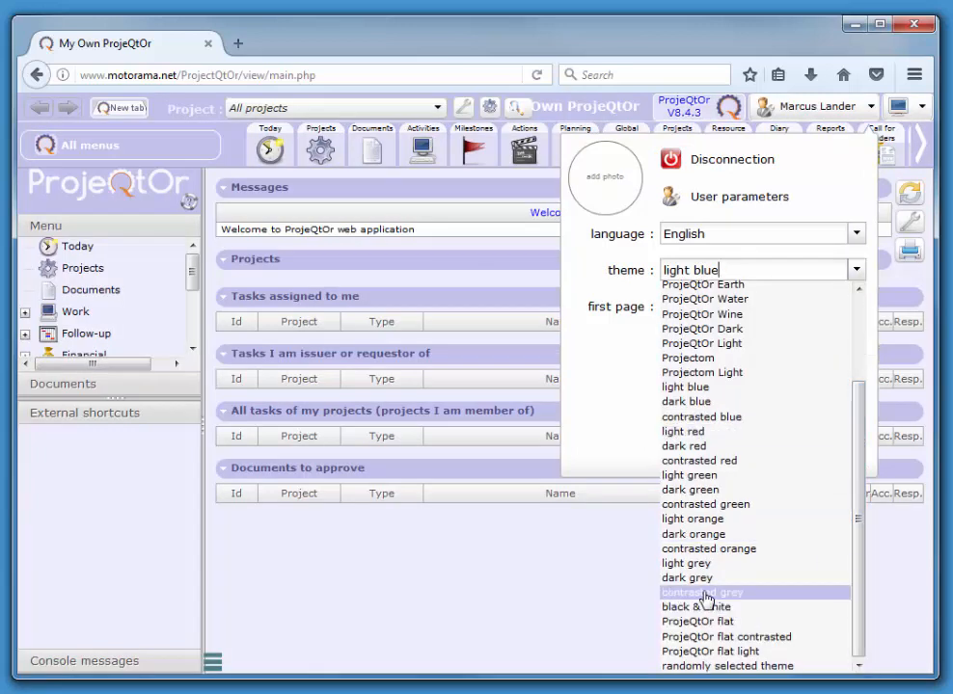
{"action": "left_click", "coordinate": [697, 564]}
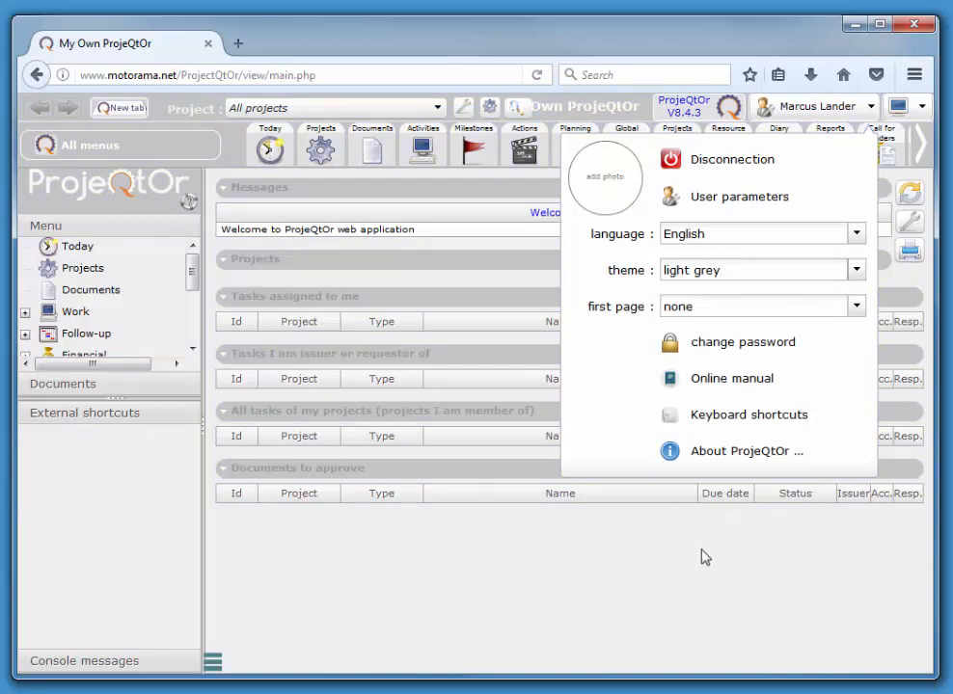
{"action": "left_click", "coordinate": [700, 558]}
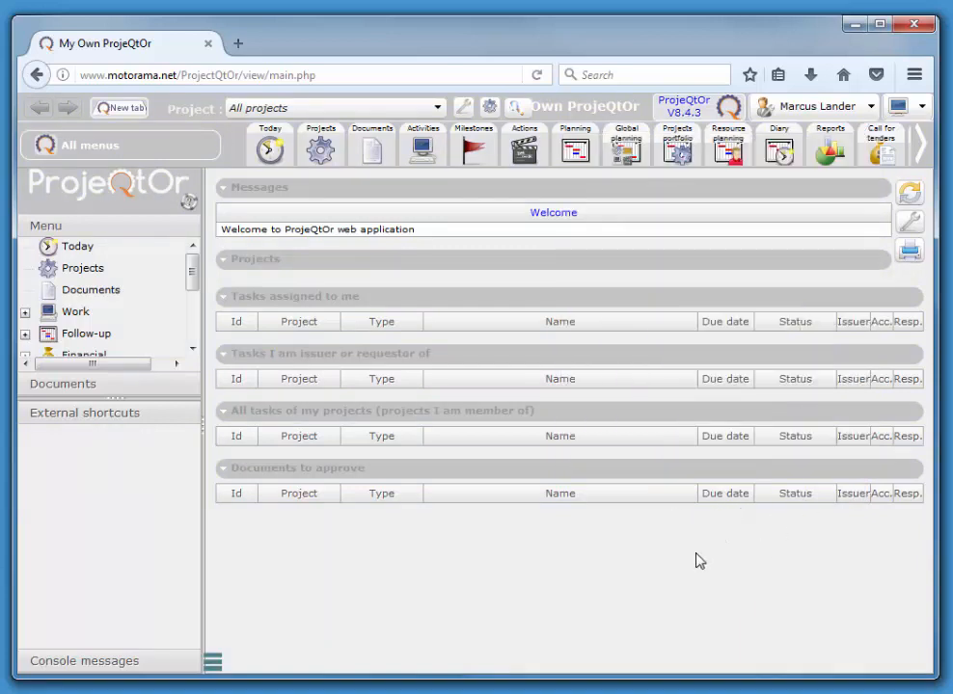
Step: Disconnect from the session and log back in with the saved student30 username and account password
{"action": "left_click", "coordinate": [871, 111]}
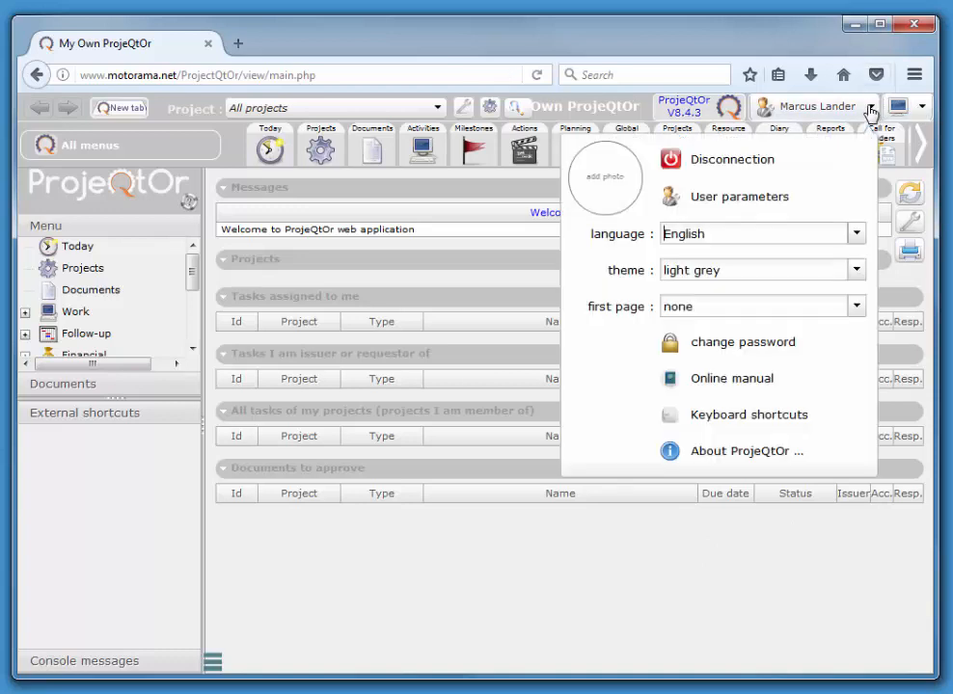
{"action": "left_click", "coordinate": [736, 162]}
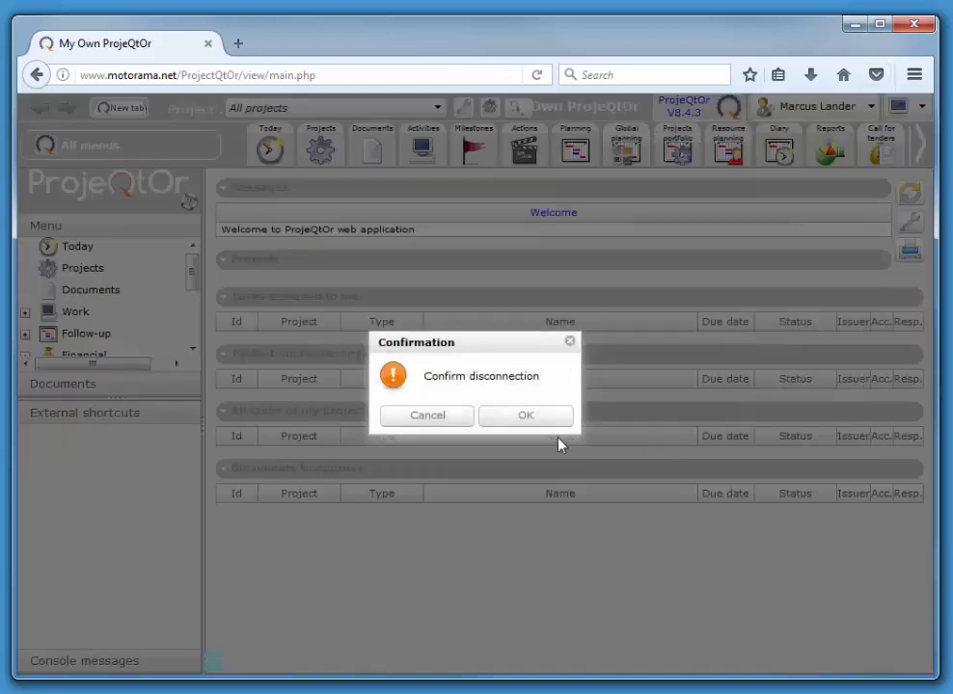
{"action": "left_click", "coordinate": [529, 420]}
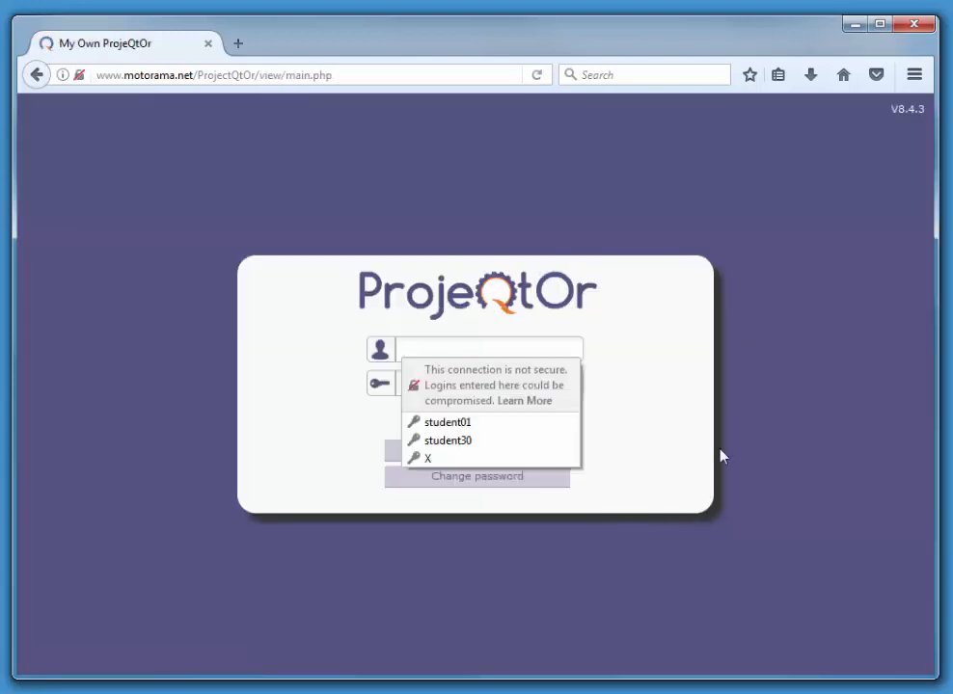
{"action": "left_click", "coordinate": [502, 442]}
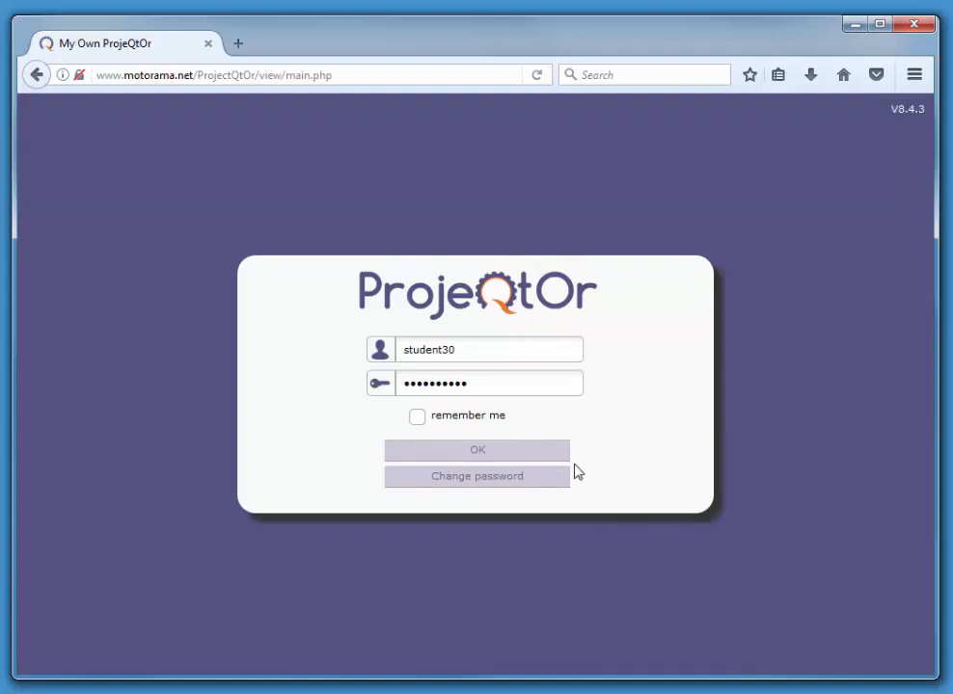
{"action": "left_click", "coordinate": [514, 452]}
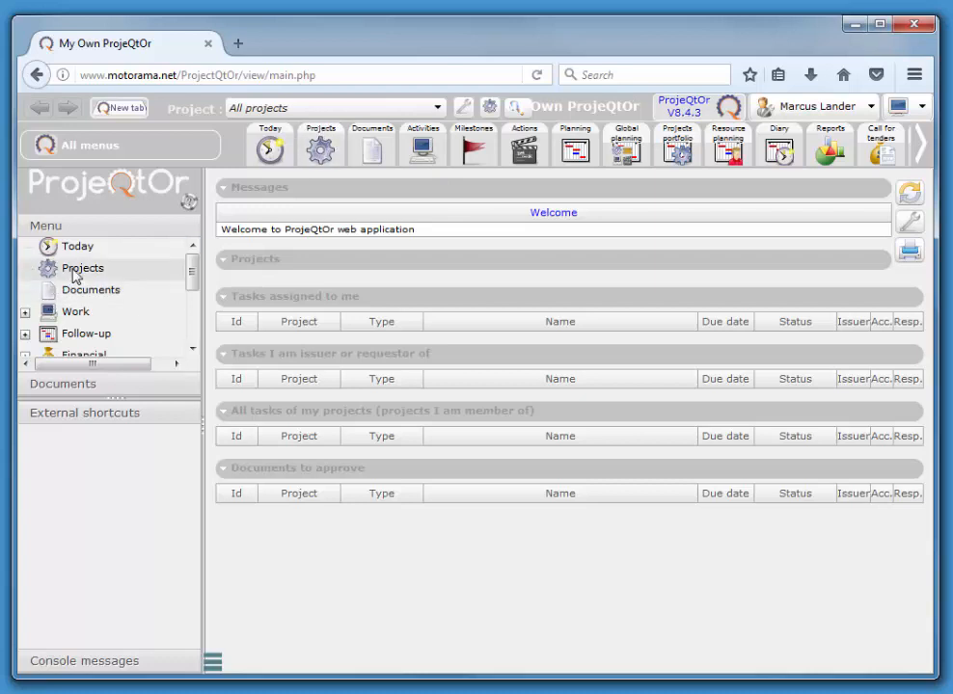
Step: Enlarge the main menu area to show all its entries and open the Projects list
{"action": "left_click_drag", "start_coordinate": [117, 394], "coordinate": [106, 512]}
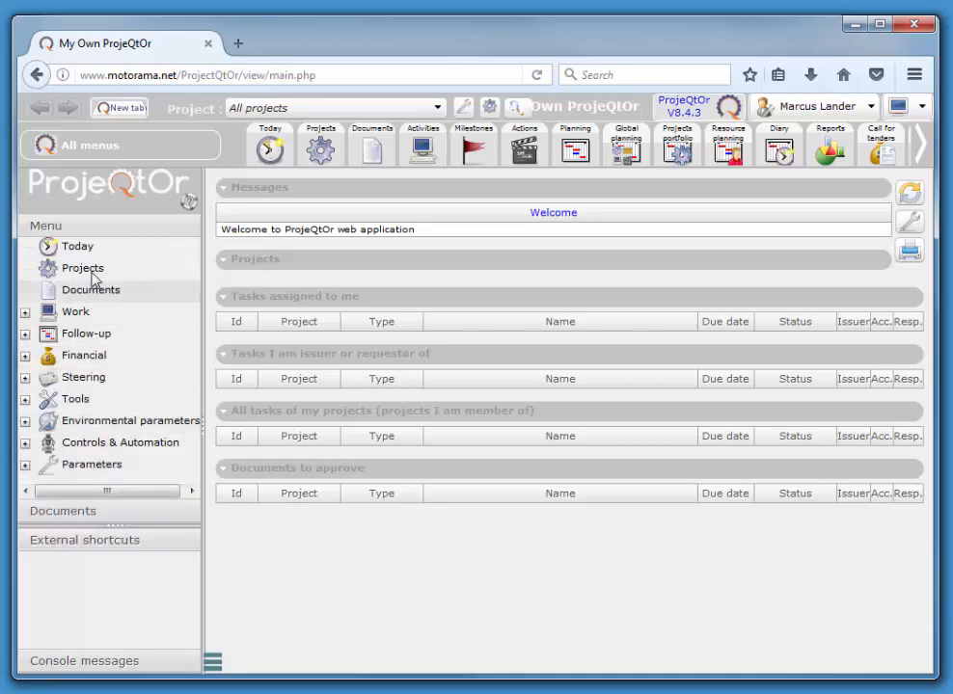
{"action": "left_click", "coordinate": [321, 149]}
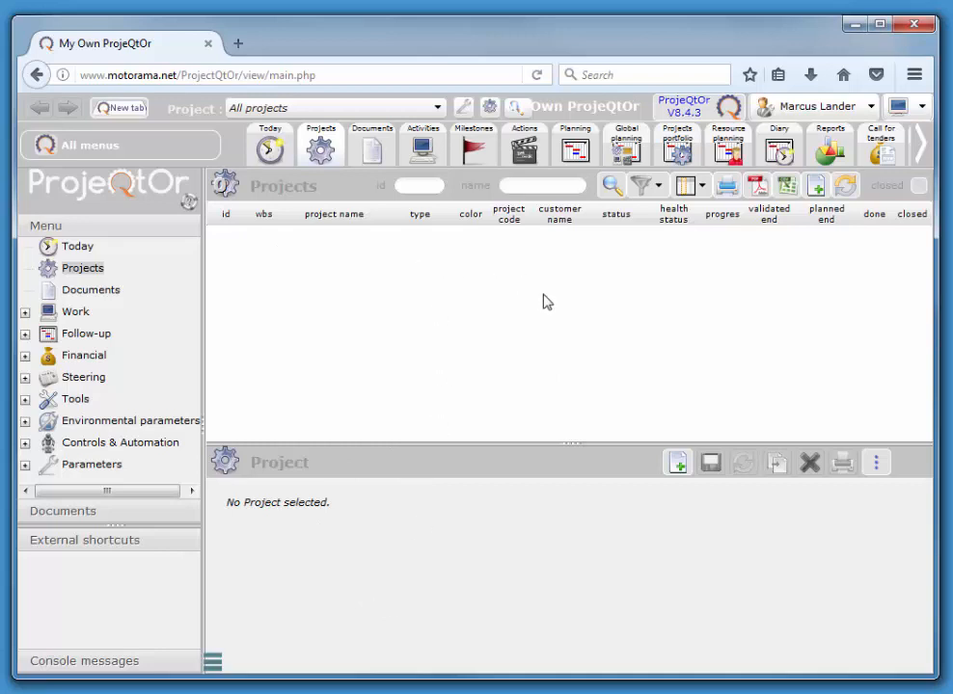
Step: Start a new project named "Bathroom Renovation" with the type Time & Materials
{"action": "left_click", "coordinate": [679, 469]}
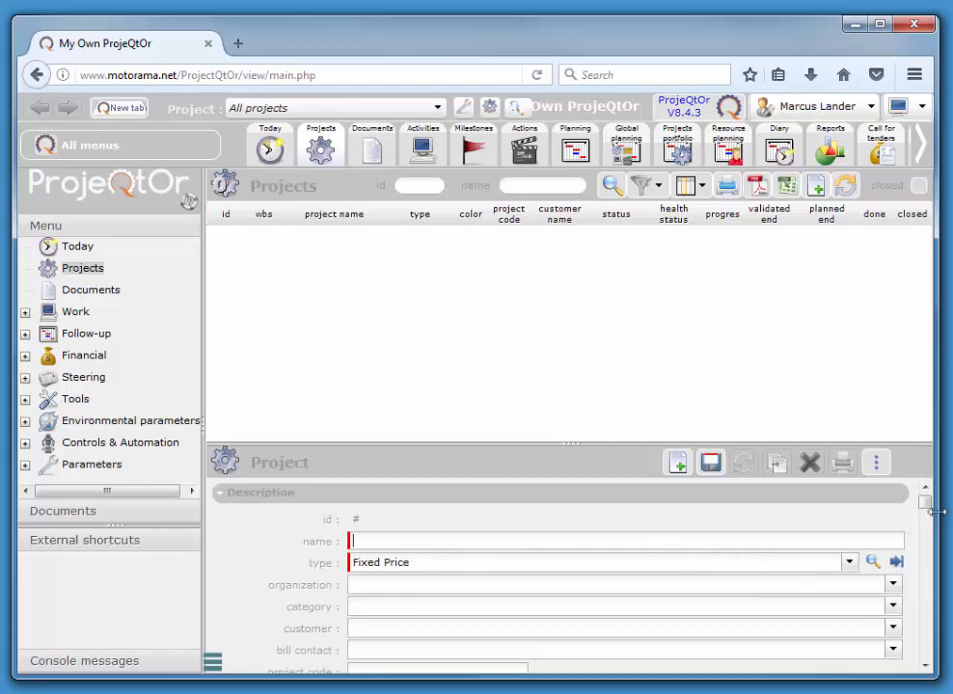
{"action": "left_click_drag", "start_coordinate": [926, 499], "coordinate": [928, 515]}
{"action": "mouse_move", "coordinate": [928, 538]}
{"action": "left_mouse_down"}
{"action": "mouse_move", "coordinate": [930, 648]}
{"action": "mouse_move", "coordinate": [938, 505]}
{"action": "mouse_move", "coordinate": [938, 654]}
{"action": "mouse_move", "coordinate": [929, 576]}
{"action": "mouse_move", "coordinate": [945, 541]}
{"action": "mouse_move", "coordinate": [926, 494]}
{"action": "left_mouse_up"}
{"action": "type", "text": "Bat"}
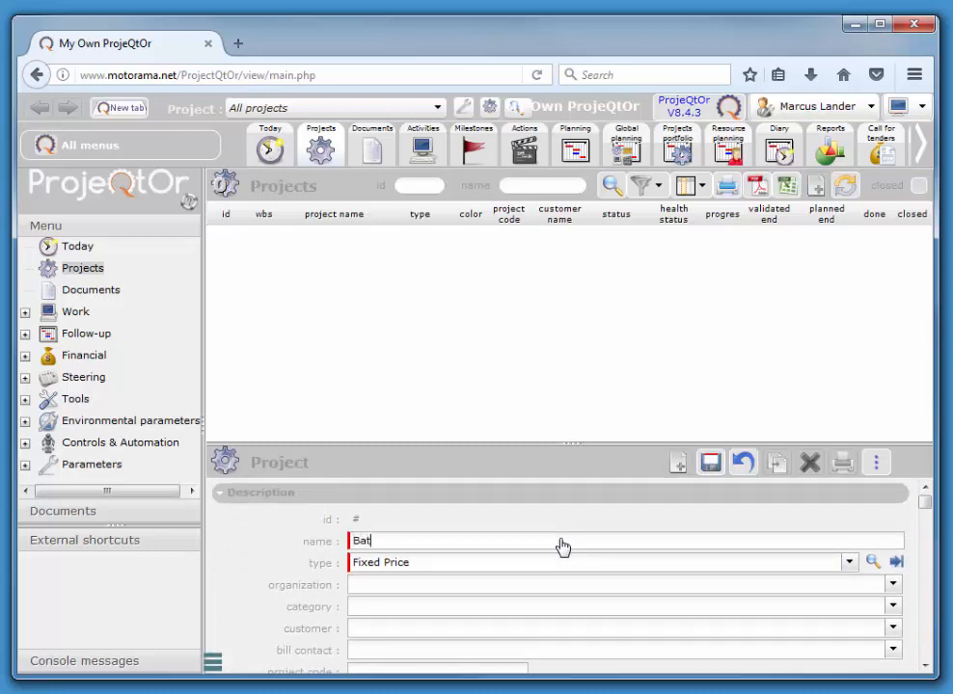
{"action": "type", "text": "hroom Renovation"}
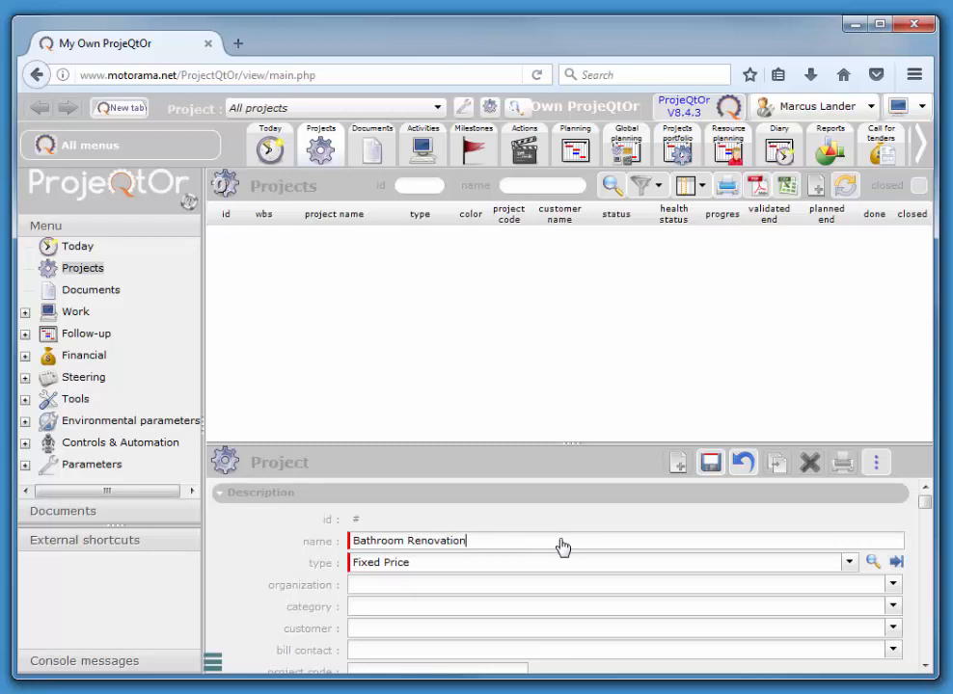
{"action": "left_click", "coordinate": [397, 570]}
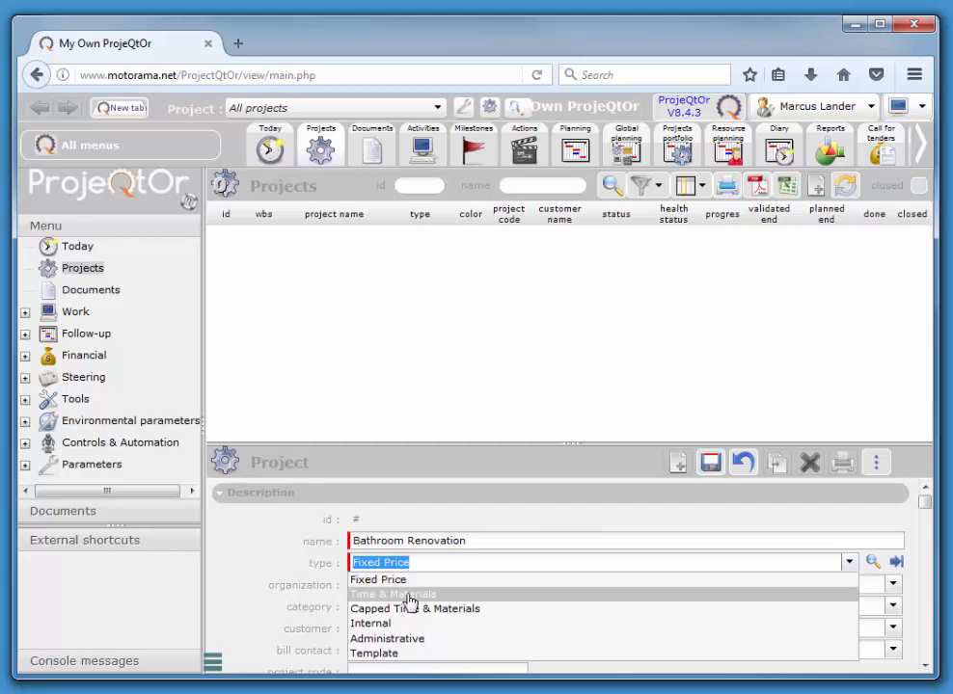
{"action": "left_click", "coordinate": [411, 596]}
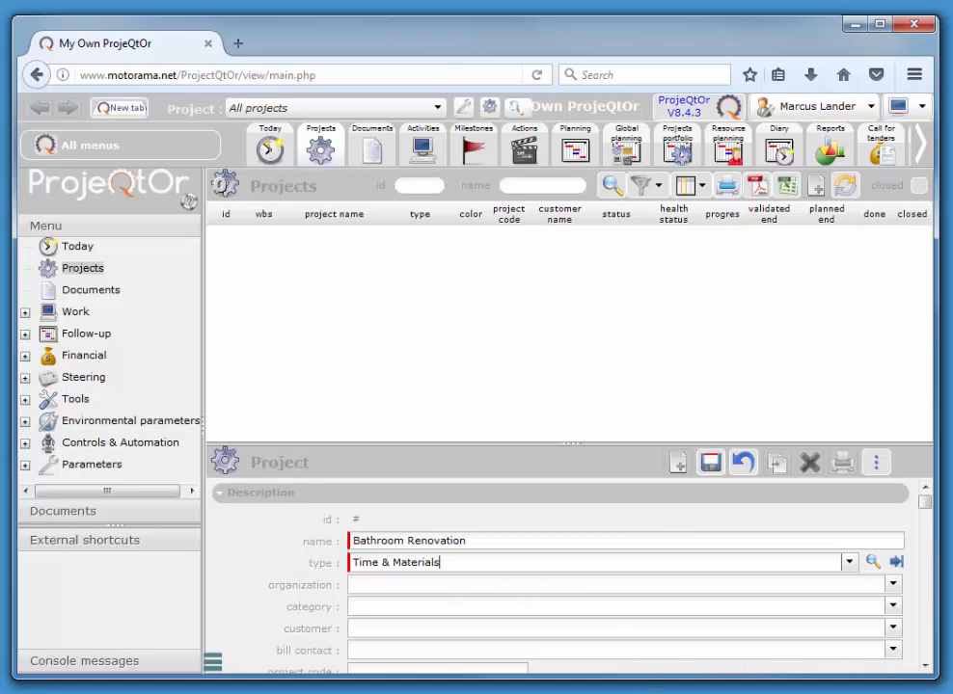
Step: Set the project's color to brownish red
{"action": "left_click", "coordinate": [924, 664]}
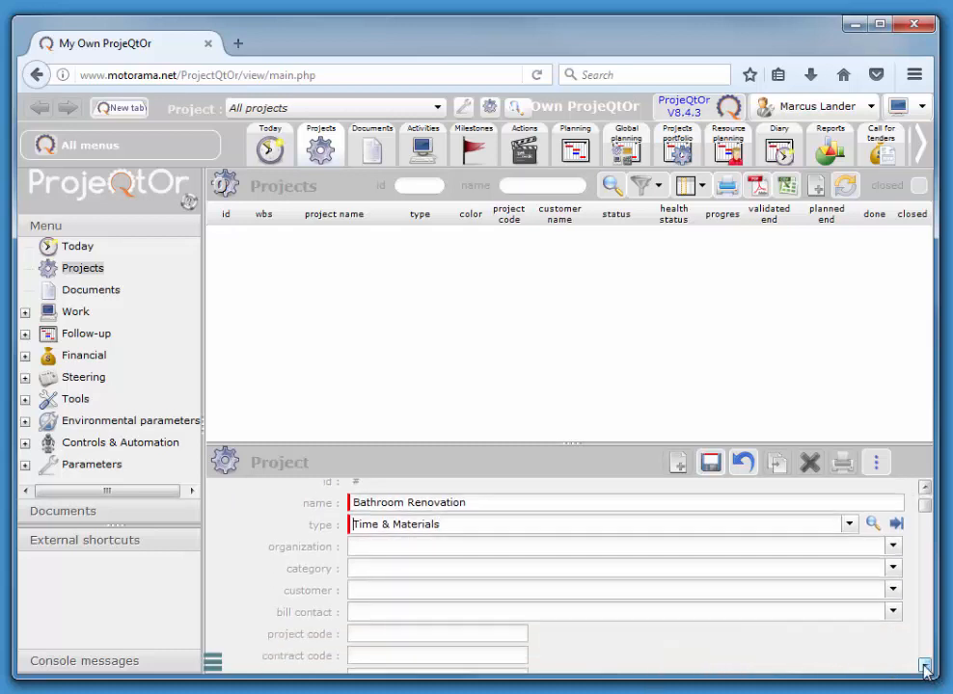
{"action": "left_click", "coordinate": [924, 664]}
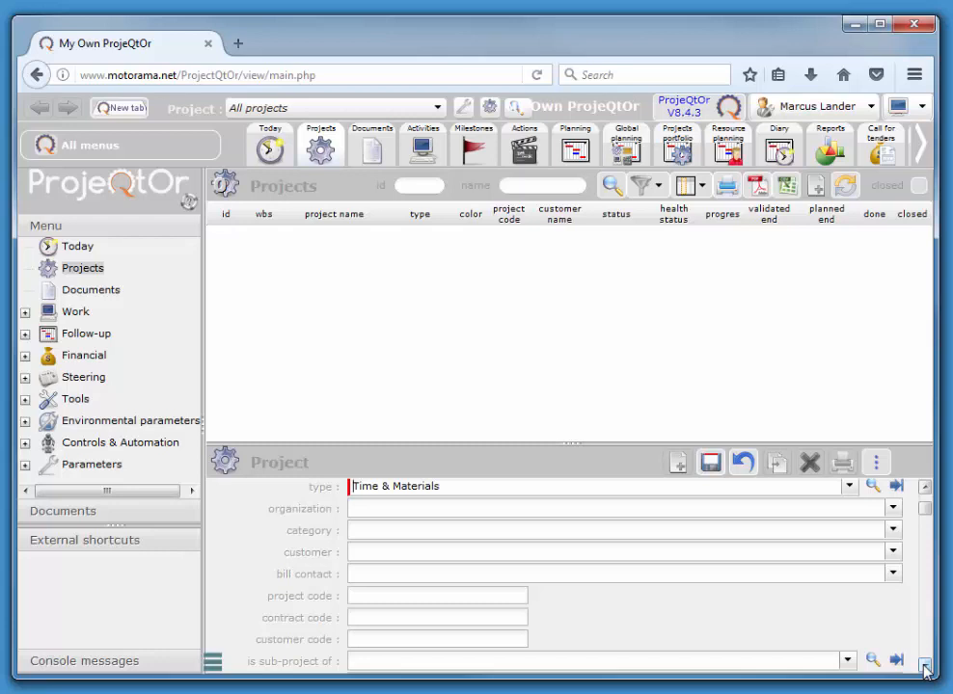
{"action": "left_click", "coordinate": [924, 665]}
{"action": "left_click", "coordinate": [924, 665]}
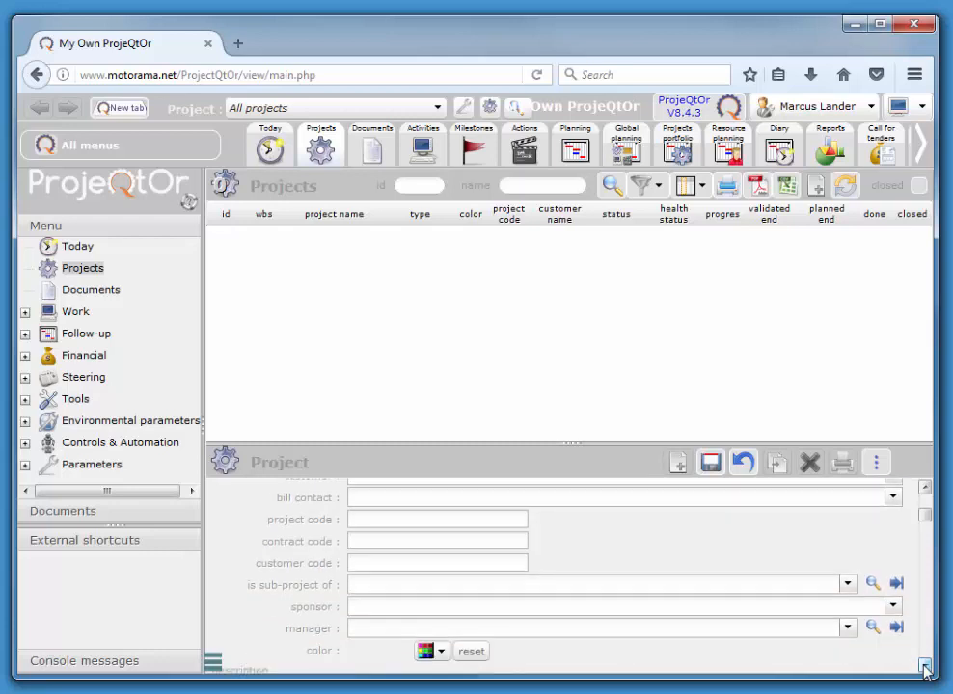
{"action": "left_click", "coordinate": [925, 668]}
{"action": "left_click", "coordinate": [925, 667]}
{"action": "left_click", "coordinate": [925, 667]}
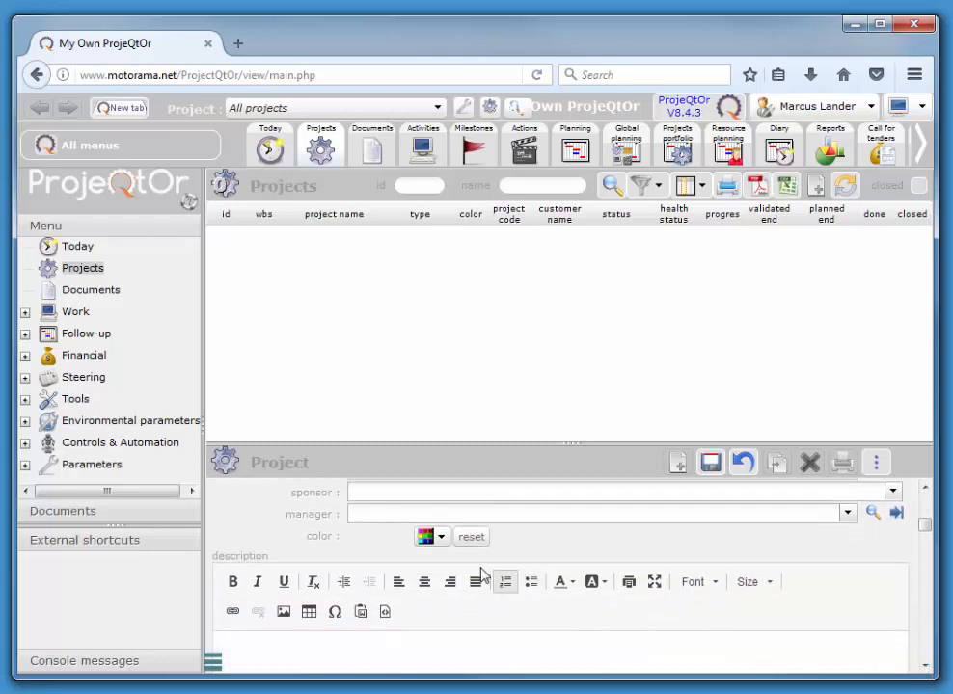
{"action": "left_click", "coordinate": [444, 540]}
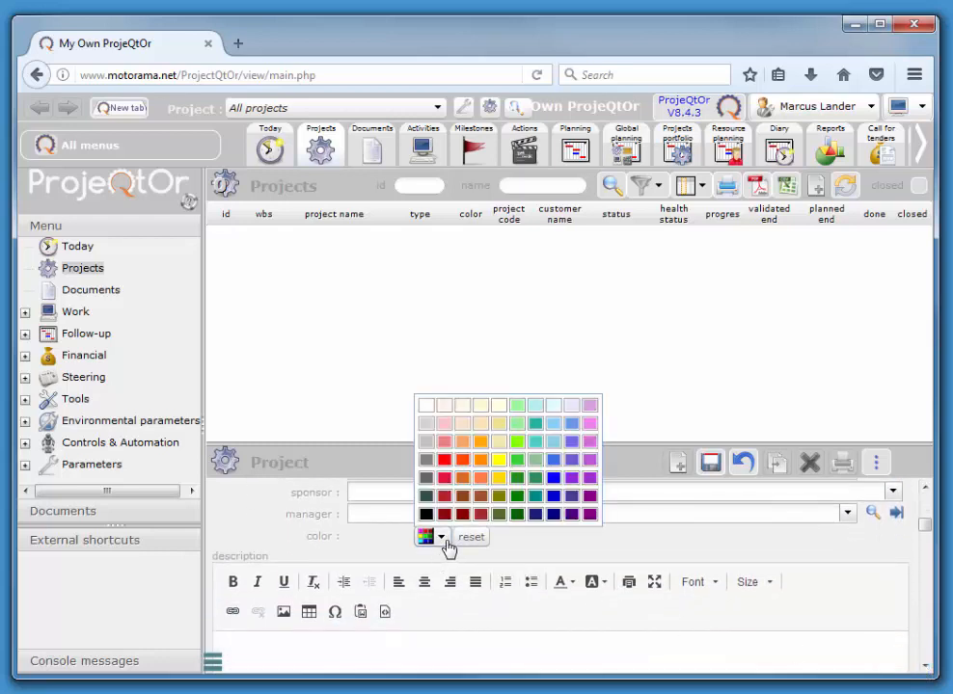
{"action": "left_click", "coordinate": [478, 514]}
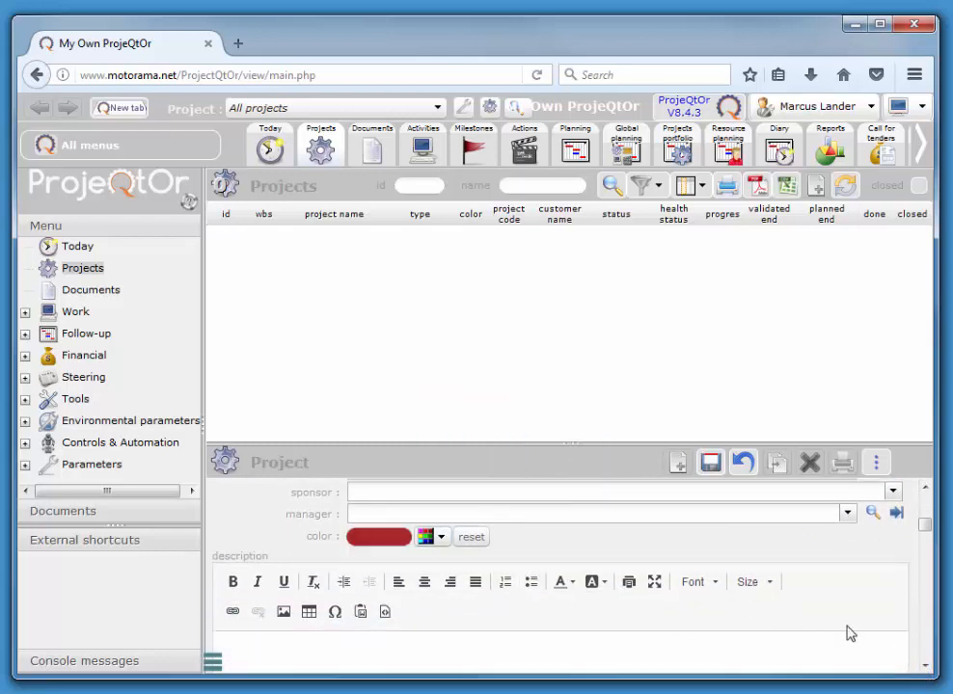
Step: Set the project's validated start date to 07/06/2020 under Dates and durations
{"action": "left_click", "coordinate": [925, 665]}
{"action": "left_click", "coordinate": [924, 666]}
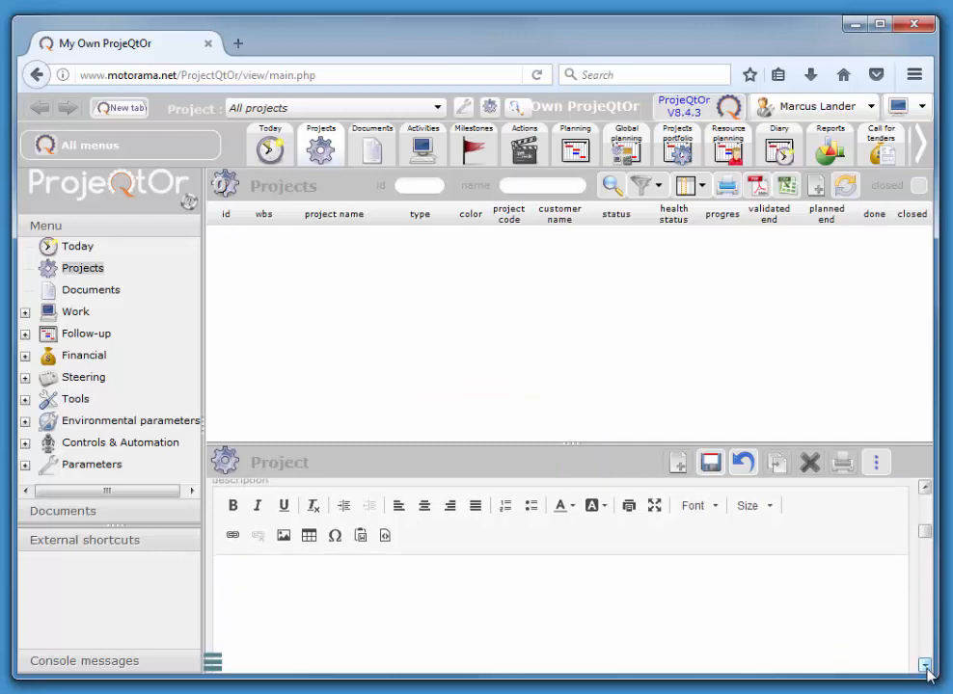
{"action": "left_click", "coordinate": [925, 666]}
{"action": "left_click", "coordinate": [925, 665]}
{"action": "left_click", "coordinate": [925, 665]}
{"action": "left_click", "coordinate": [925, 666]}
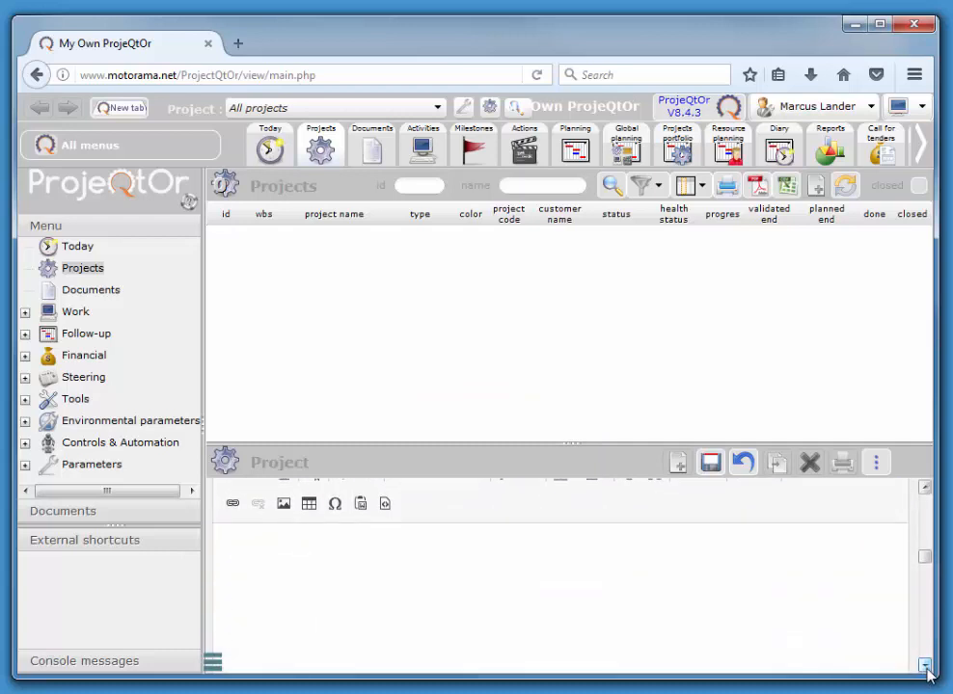
{"action": "left_click", "coordinate": [925, 665]}
{"action": "left_click", "coordinate": [925, 666]}
{"action": "left_click", "coordinate": [925, 665]}
{"action": "left_click", "coordinate": [925, 666]}
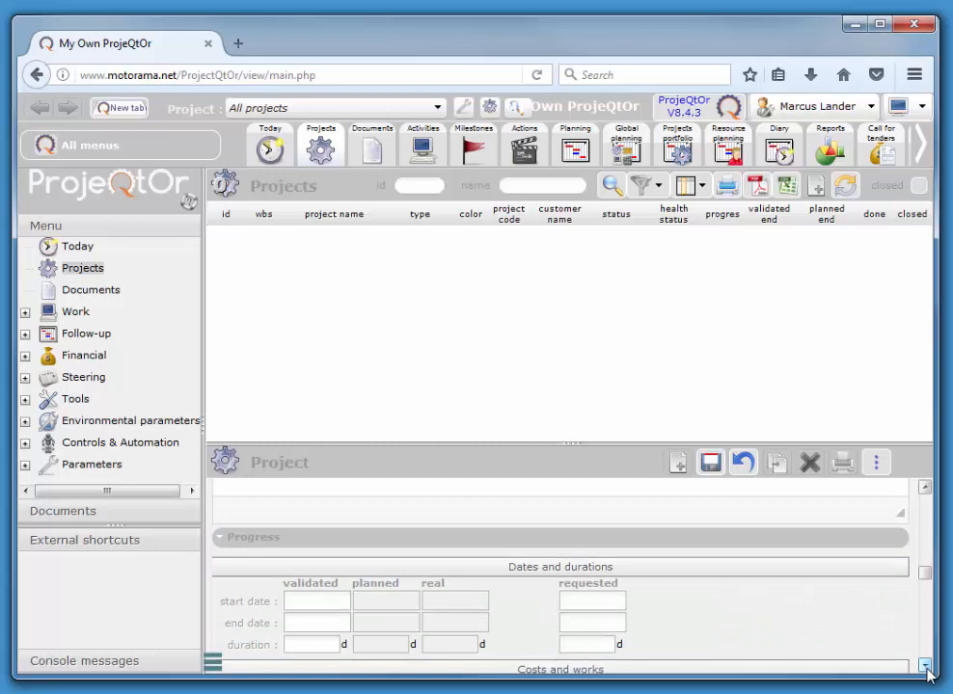
{"action": "left_click", "coordinate": [925, 665]}
{"action": "left_click", "coordinate": [925, 665]}
{"action": "left_click", "coordinate": [925, 665]}
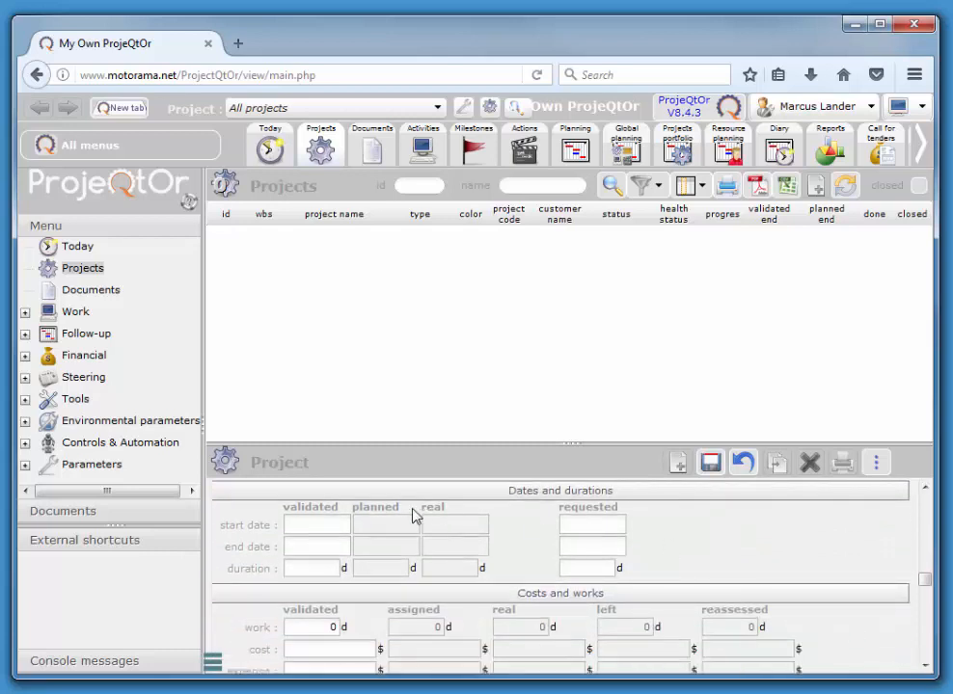
{"action": "left_click", "coordinate": [321, 534]}
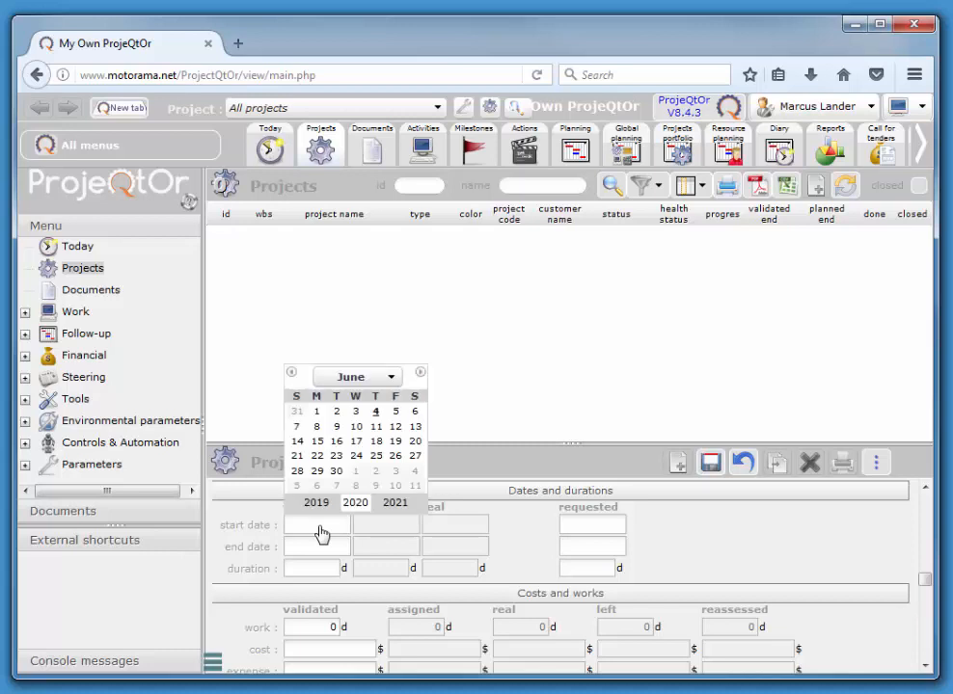
{"action": "left_click", "coordinate": [392, 382]}
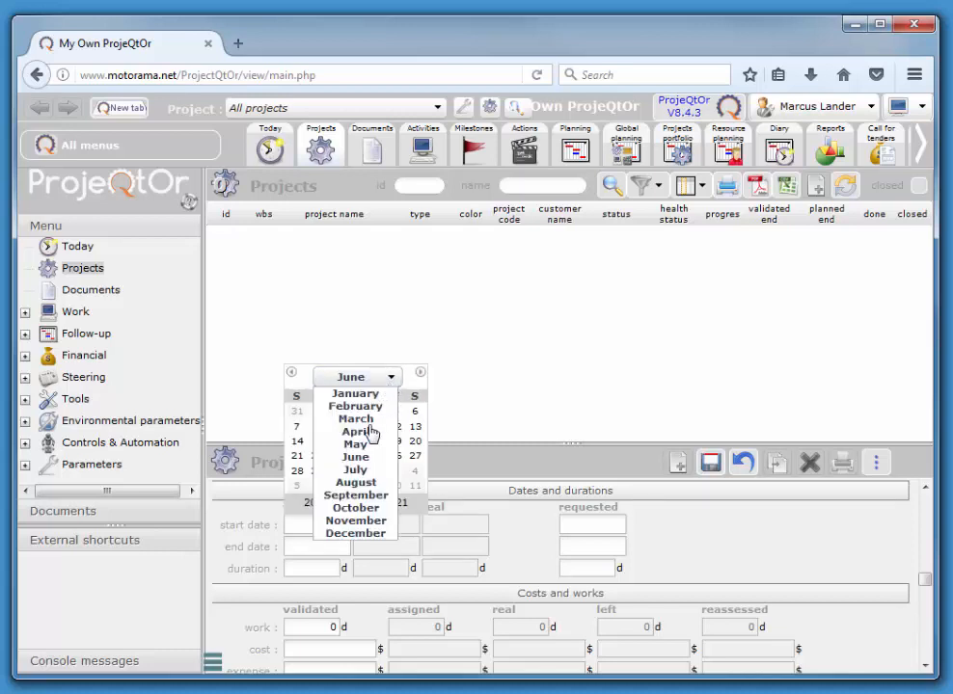
{"action": "left_click", "coordinate": [355, 469]}
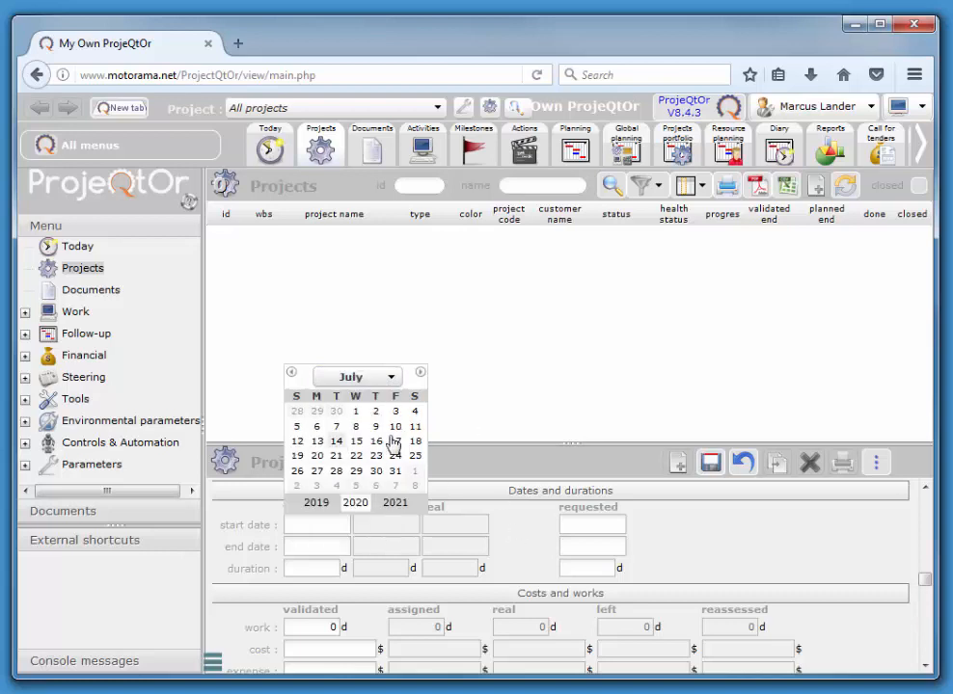
{"action": "left_click", "coordinate": [317, 427]}
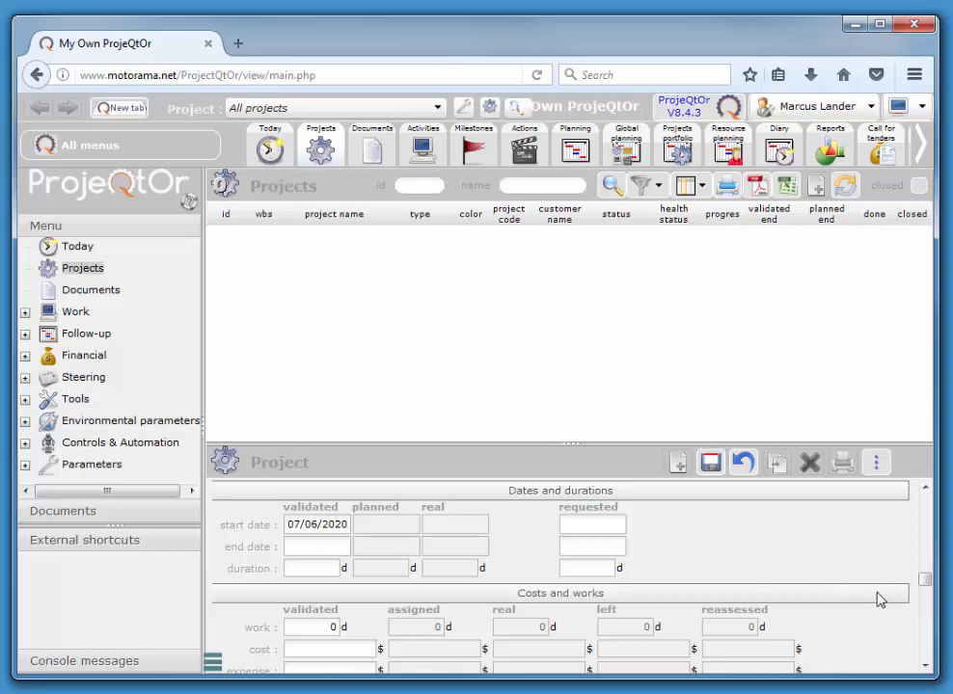
Step: Review the Bathroom Renovation project's description and date details, and save the project
{"action": "left_click_drag", "start_coordinate": [924, 585], "coordinate": [926, 584]}
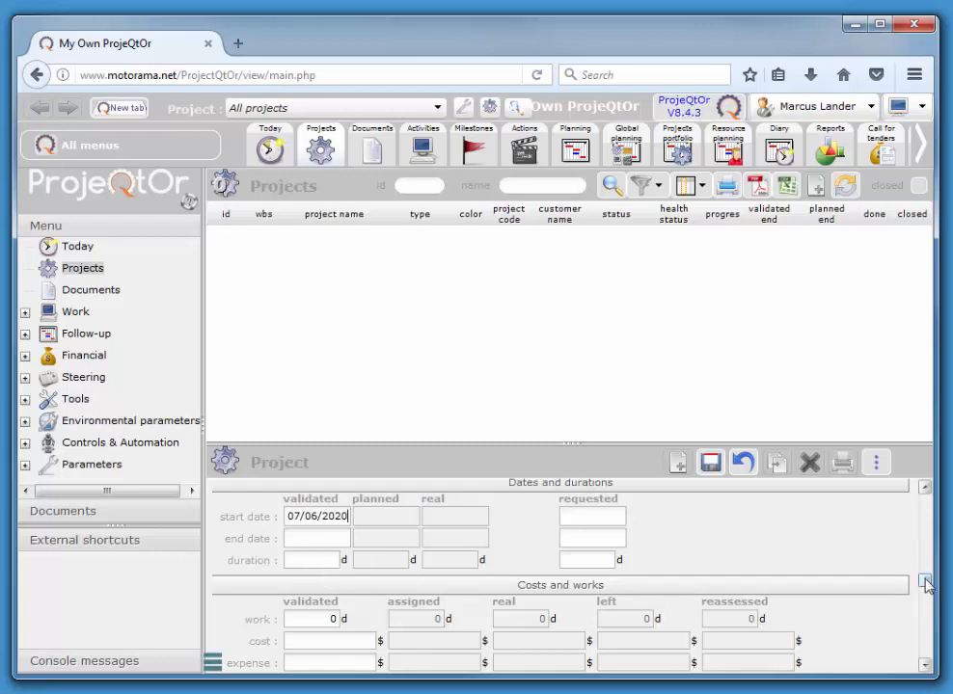
{"action": "left_click_drag", "start_coordinate": [924, 584], "coordinate": [921, 503]}
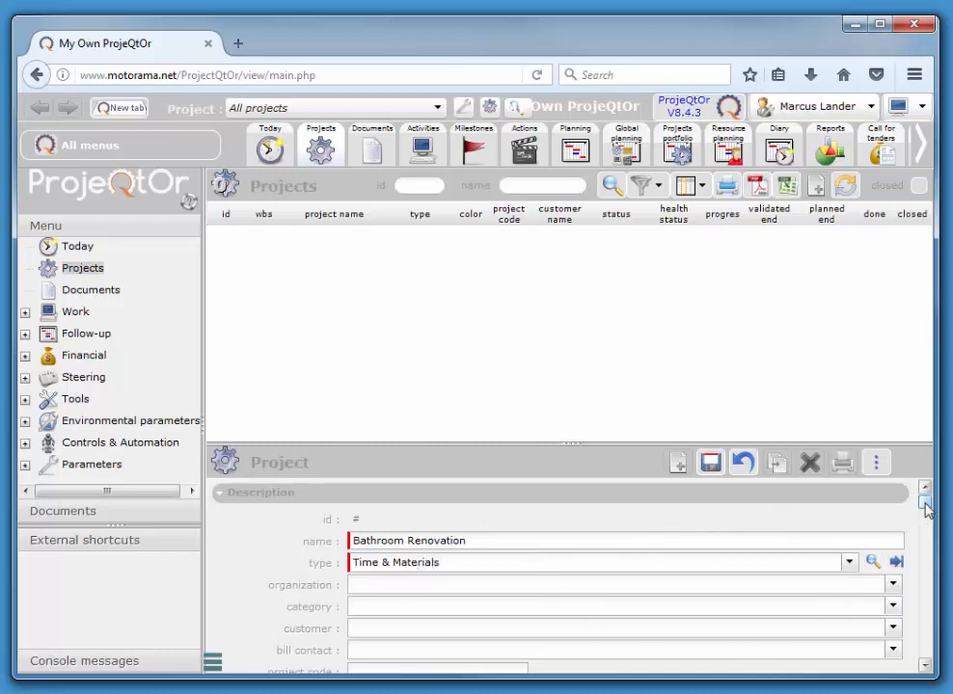
{"action": "left_click_drag", "start_coordinate": [922, 504], "coordinate": [930, 581]}
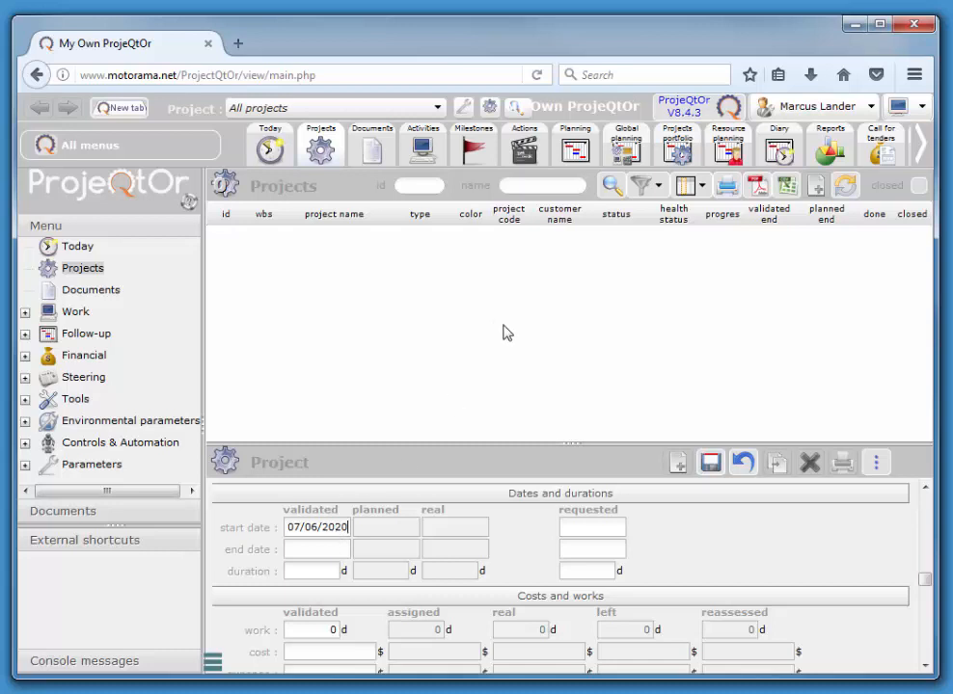
{"action": "left_click", "coordinate": [711, 464]}
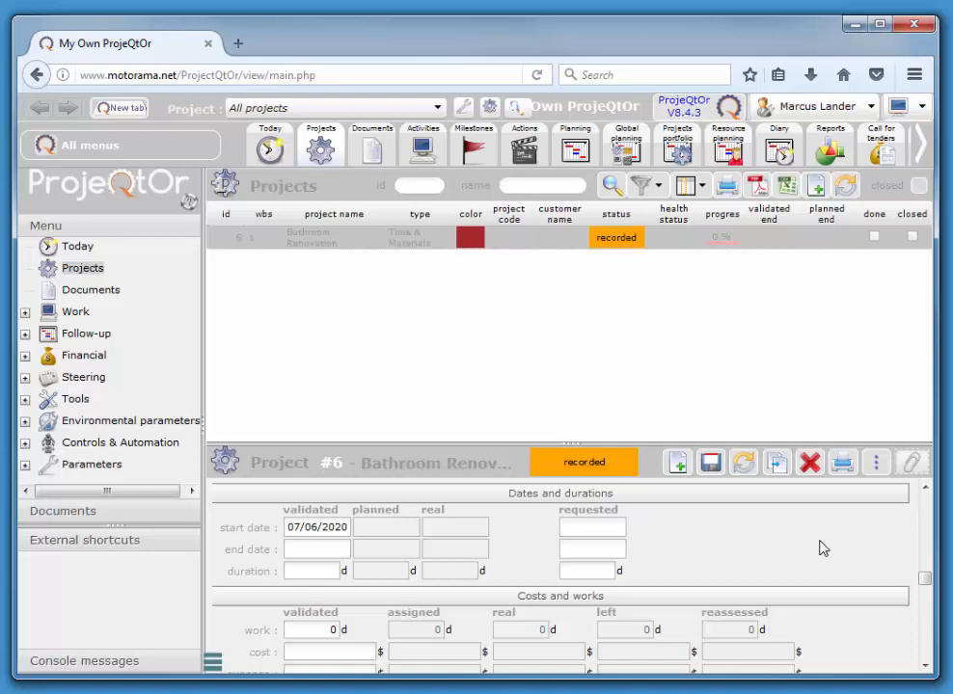
Step: Delete the Bathroom Renovation project together with its dependent allocation
{"action": "left_click", "coordinate": [810, 465]}
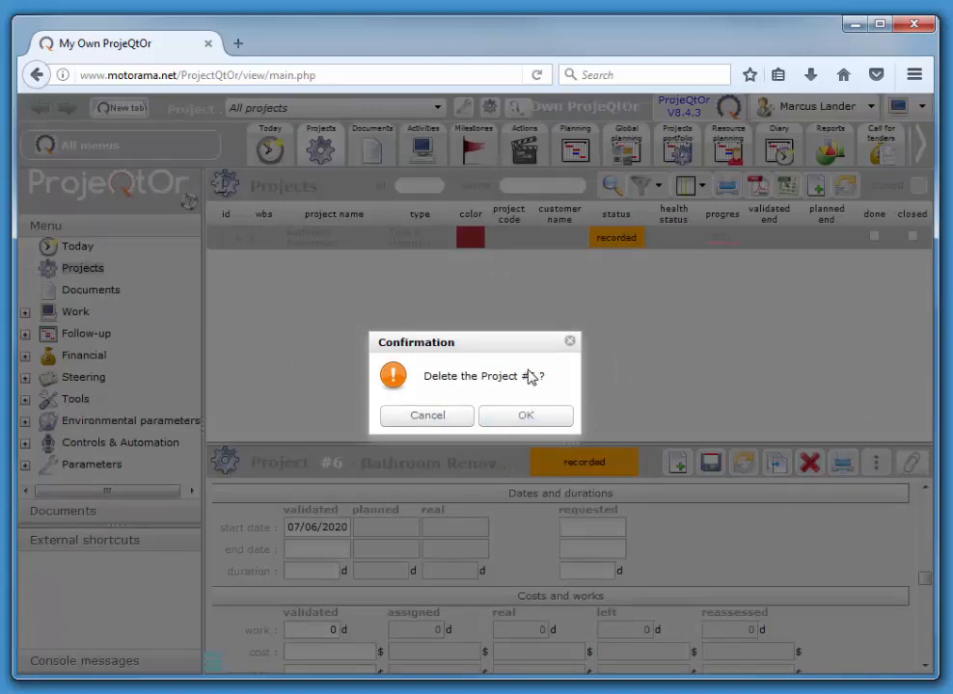
{"action": "left_click", "coordinate": [531, 420]}
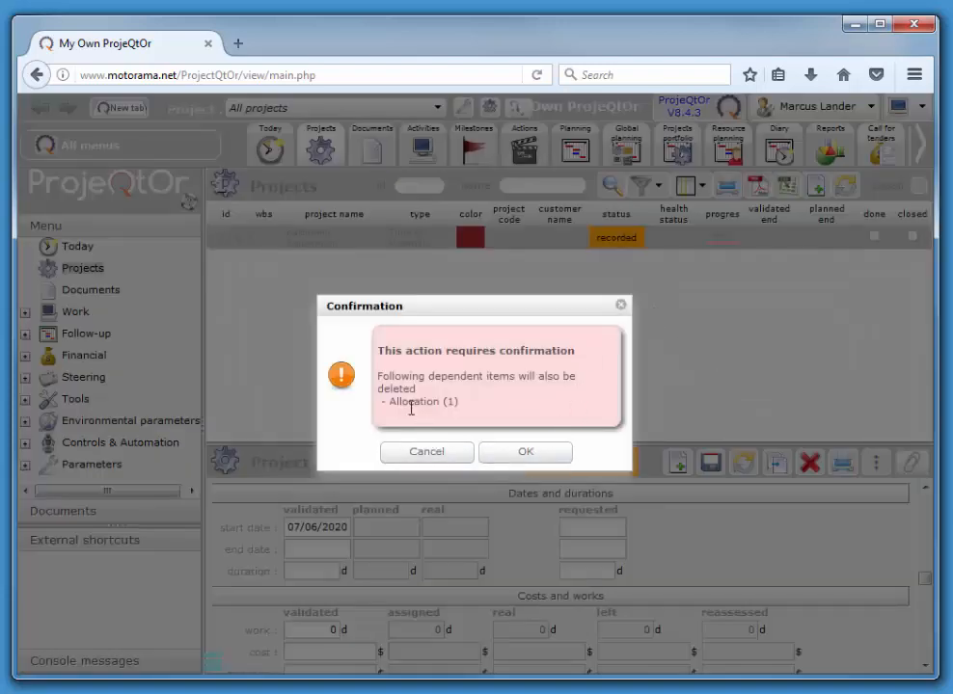
{"action": "left_click", "coordinate": [529, 460]}
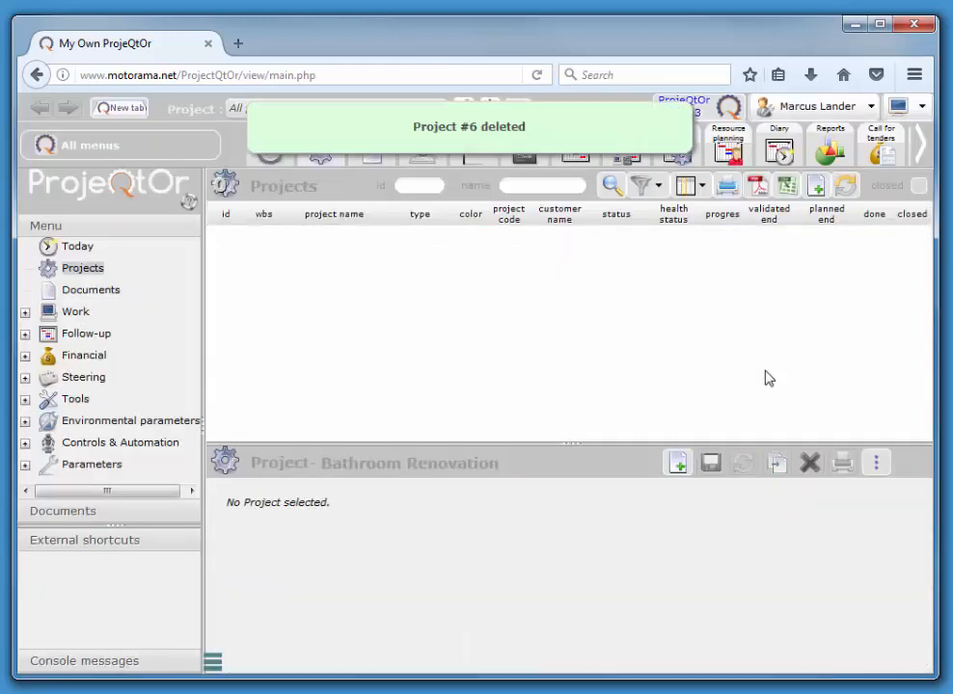